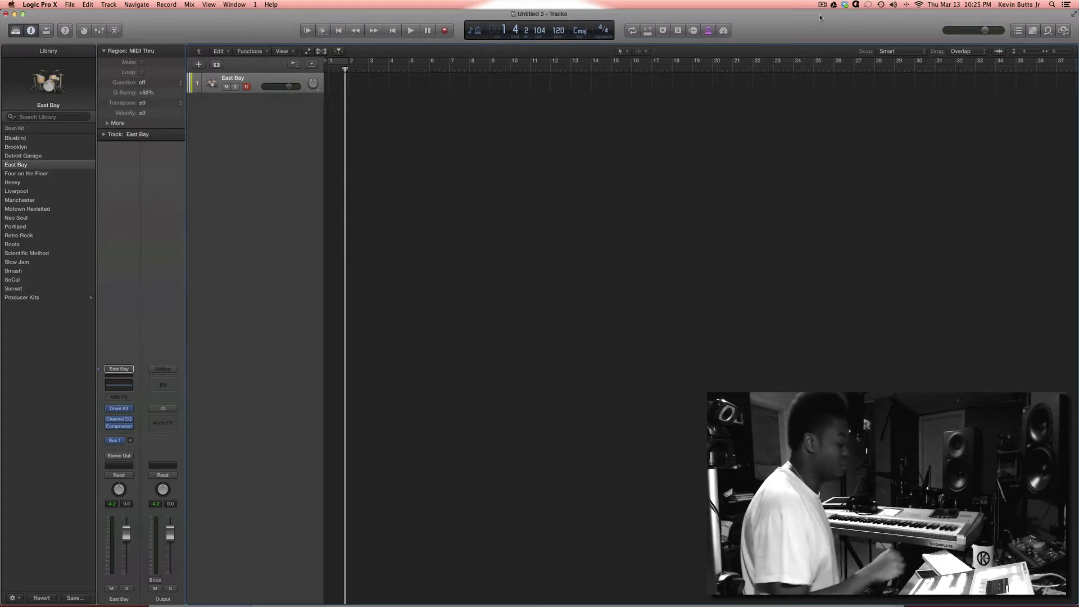
Step: Record a drum beat on the East Bay Drum Kit track, stopping after four bars
key("space")
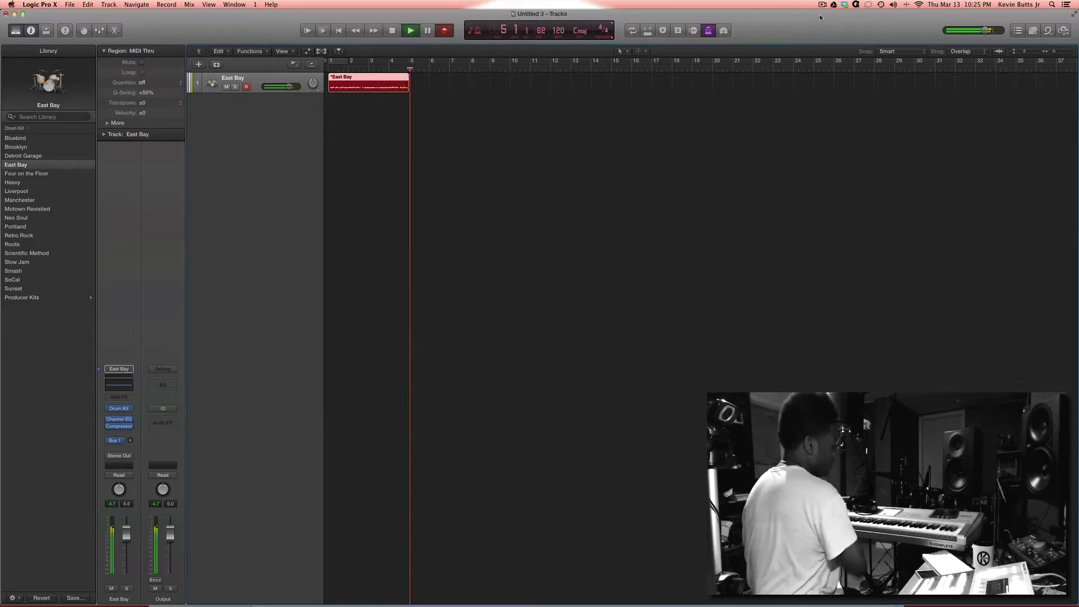
key("space")
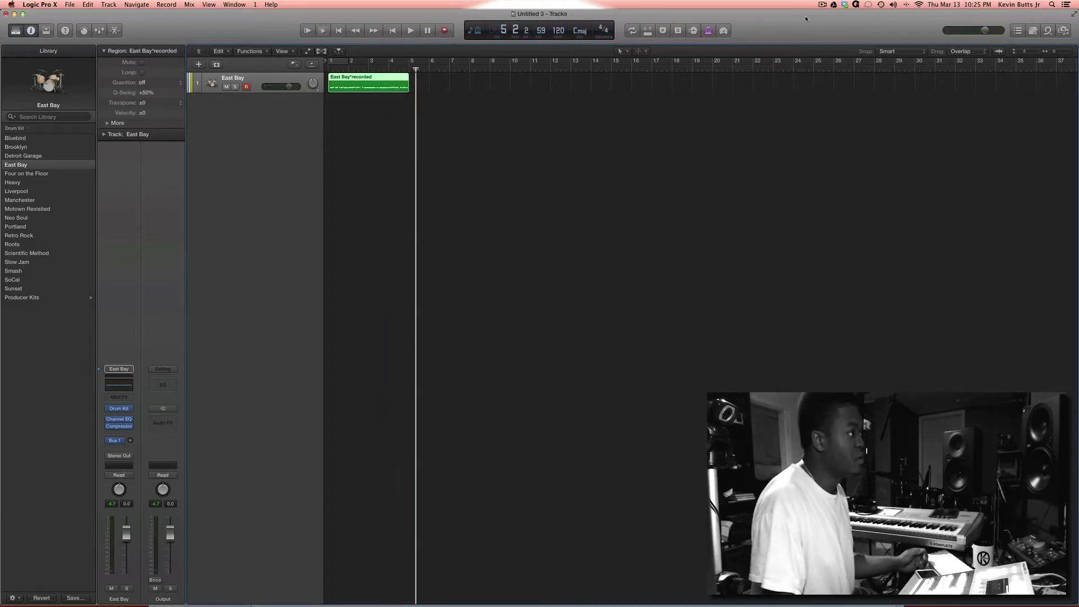
Step: Quantize the drum region to 1/16 notes and play it back from the start to check
left_click(145, 81)
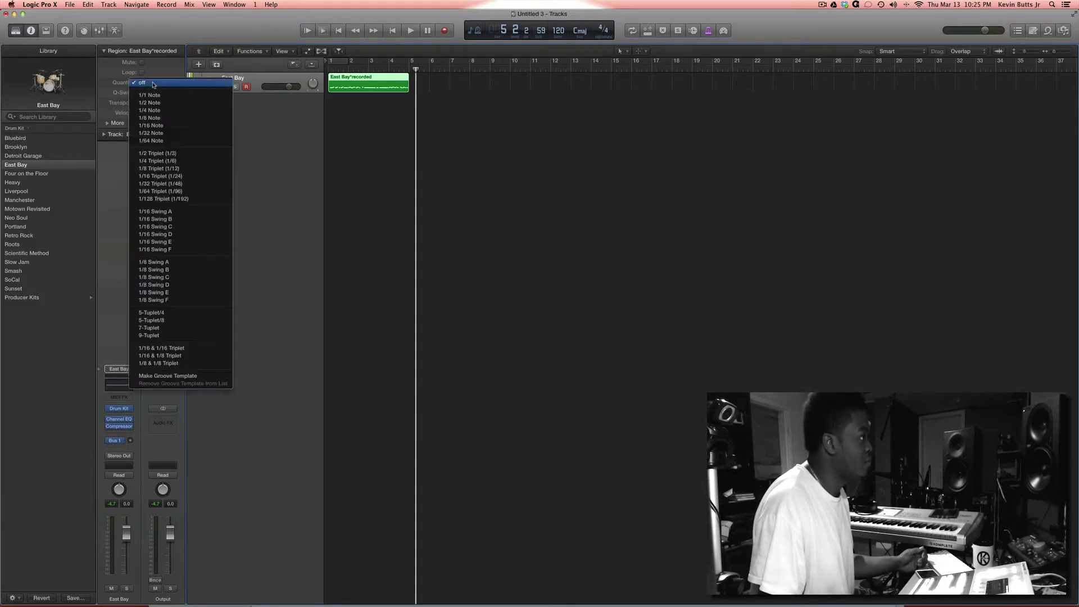
left_click(167, 126)
key("Return")
key("space")
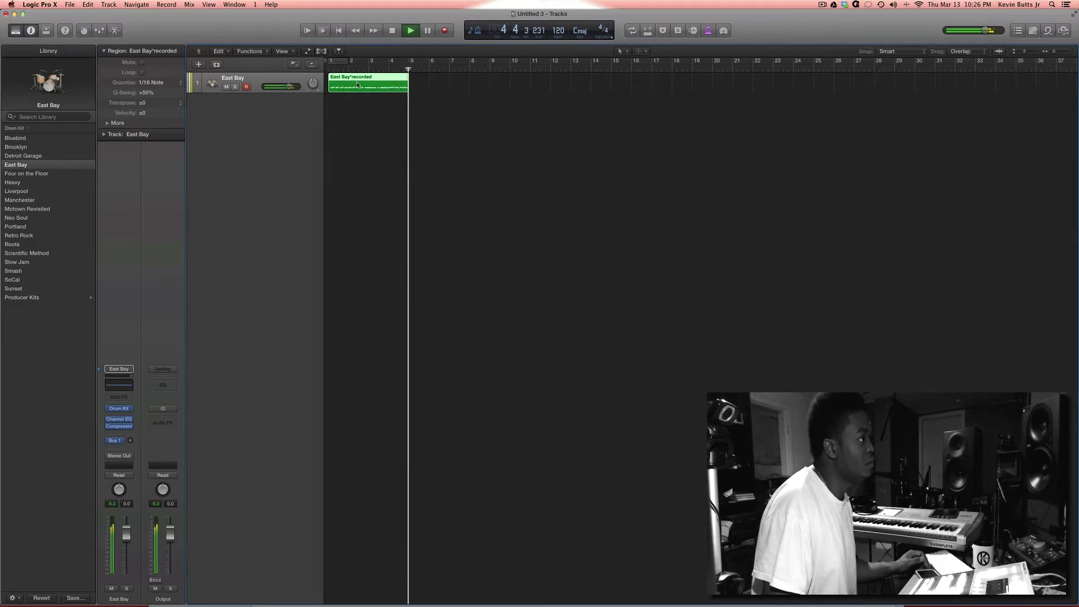
key("space")
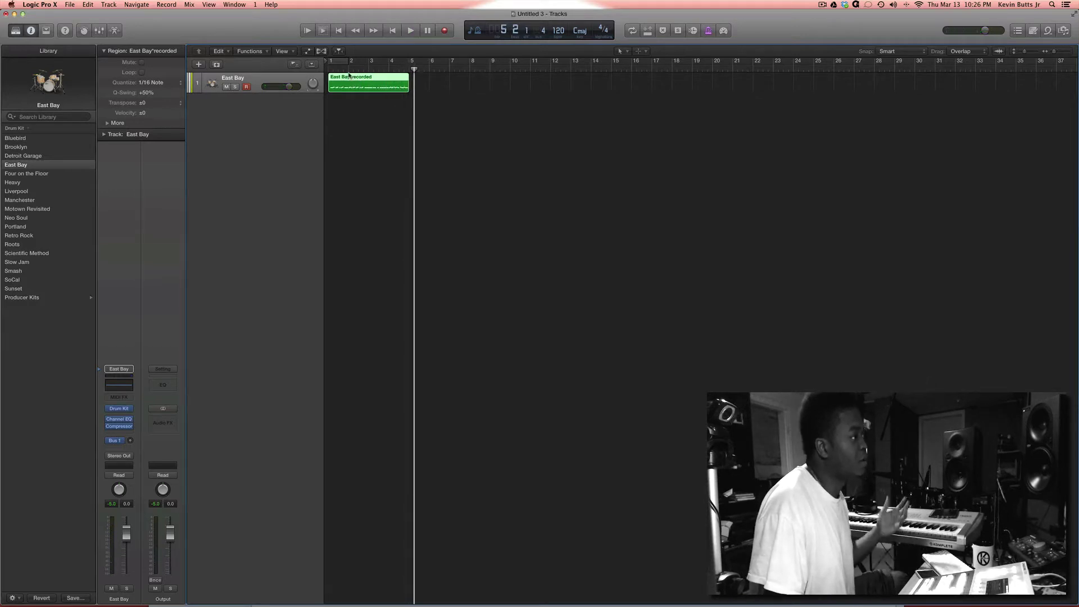
Step: Set the cycle range to span bars 1–5 and bring up the Bounce dialog with Cmd+B
left_click(346, 64)
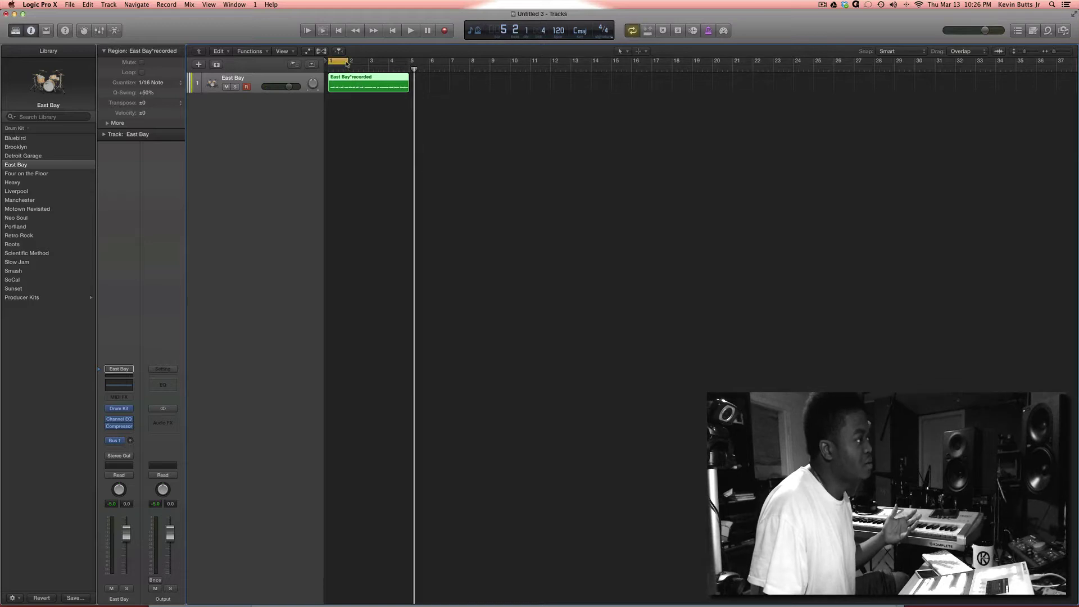
left_click_drag(346, 63, 408, 85)
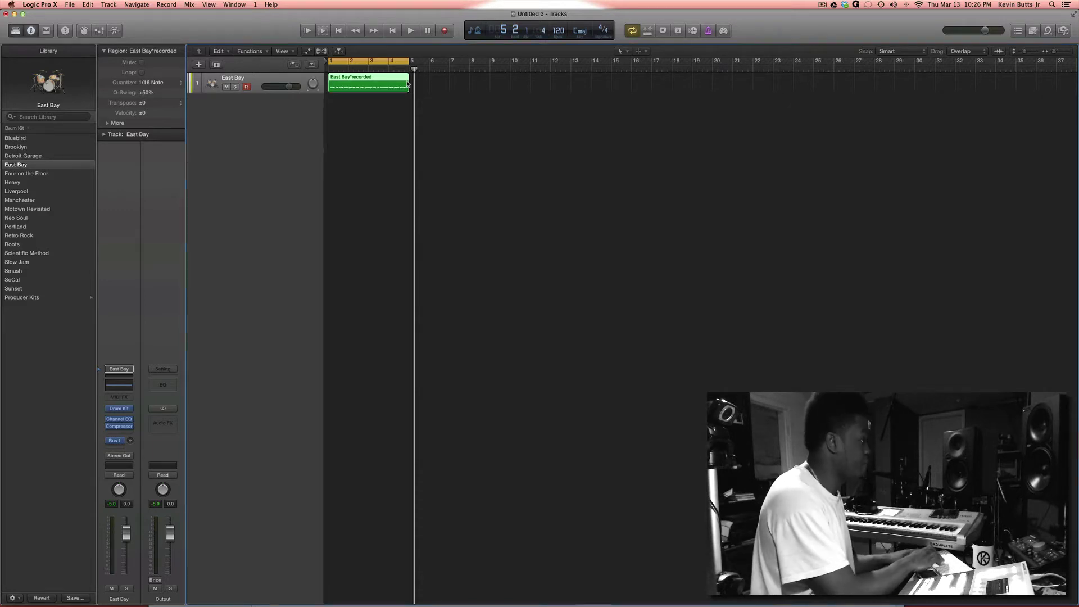
key("super+b")
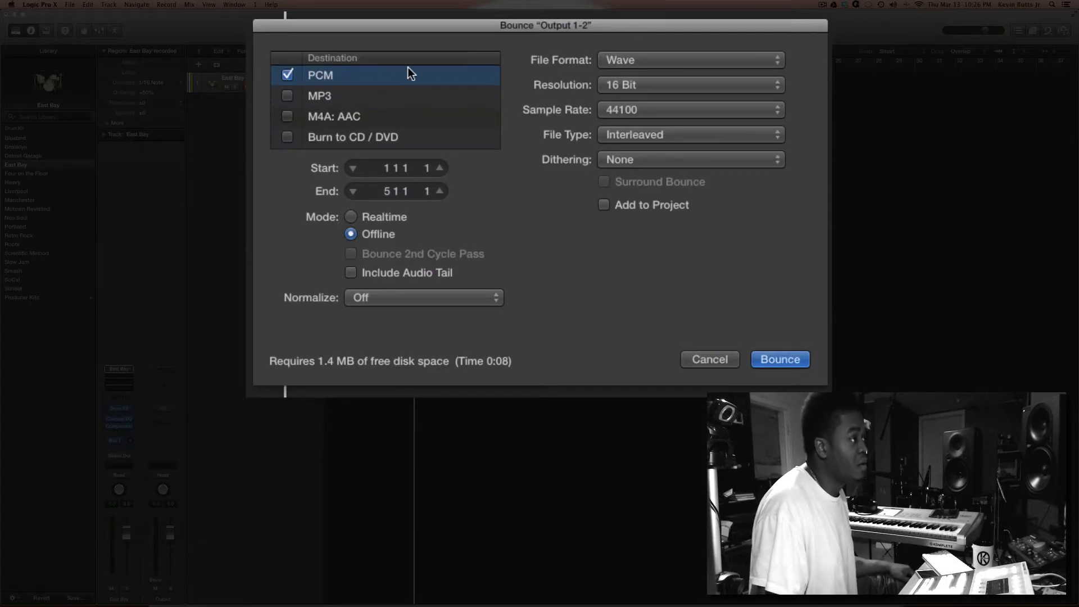
Step: Keep the bounce settings at Wave format, 16 Bit resolution and Interleaved file type
left_click(683, 58)
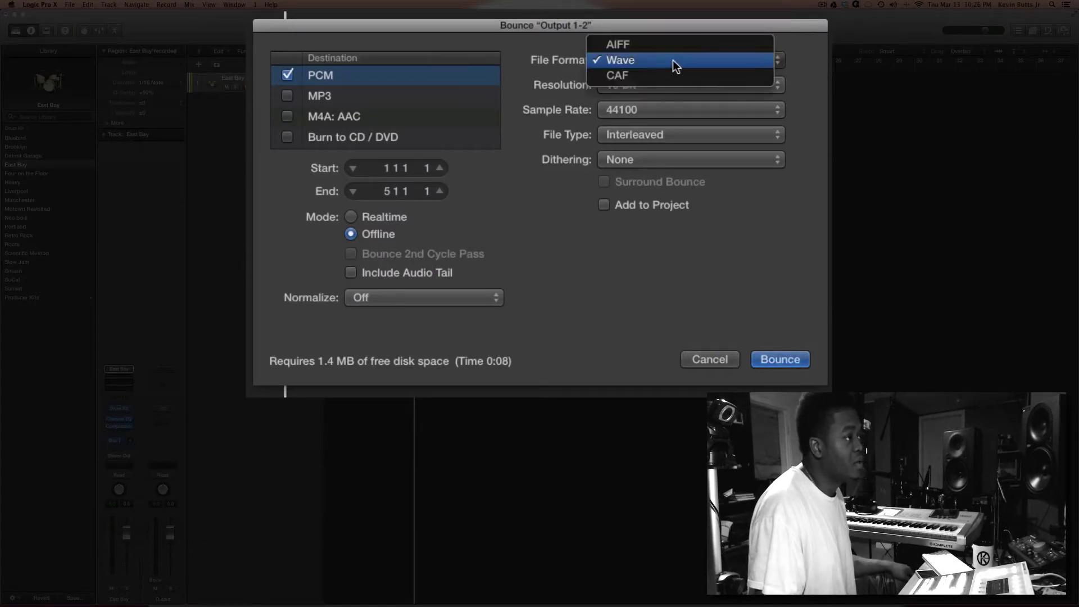
left_click(804, 58)
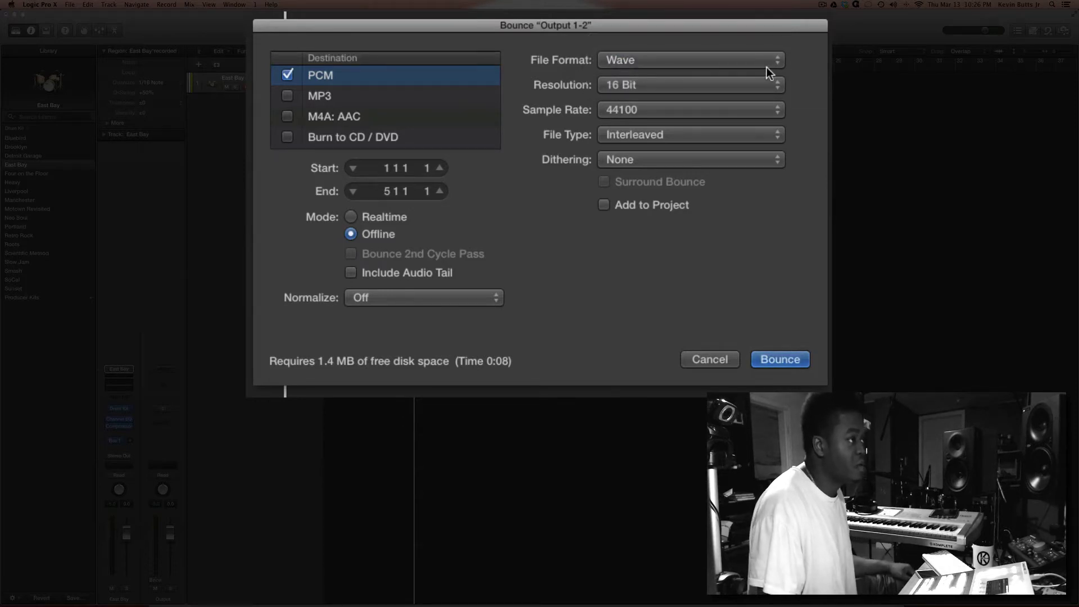
left_click(766, 85)
left_click(809, 86)
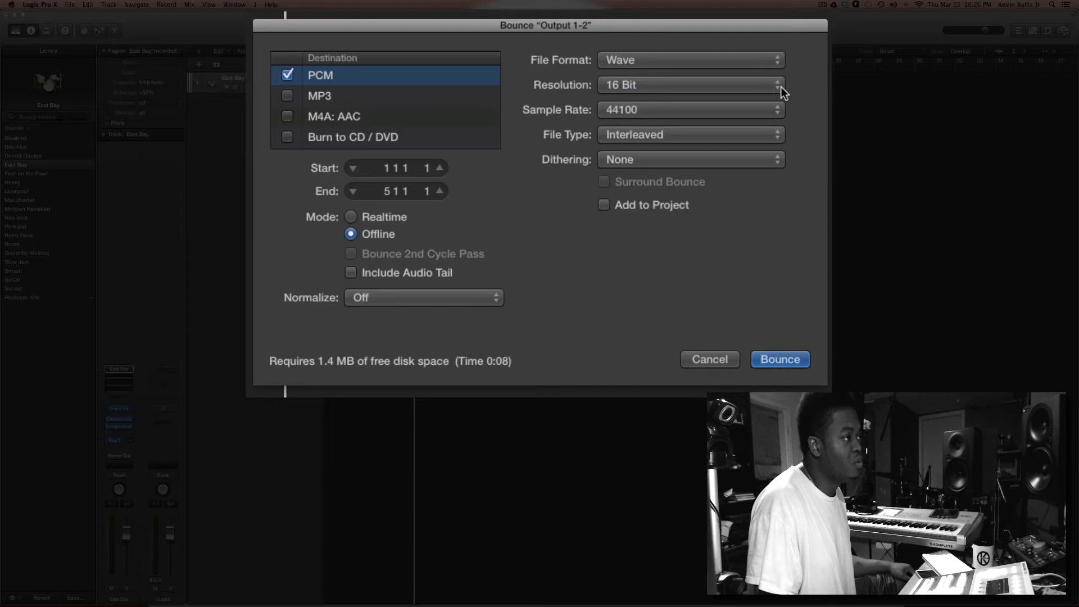
left_click(778, 86)
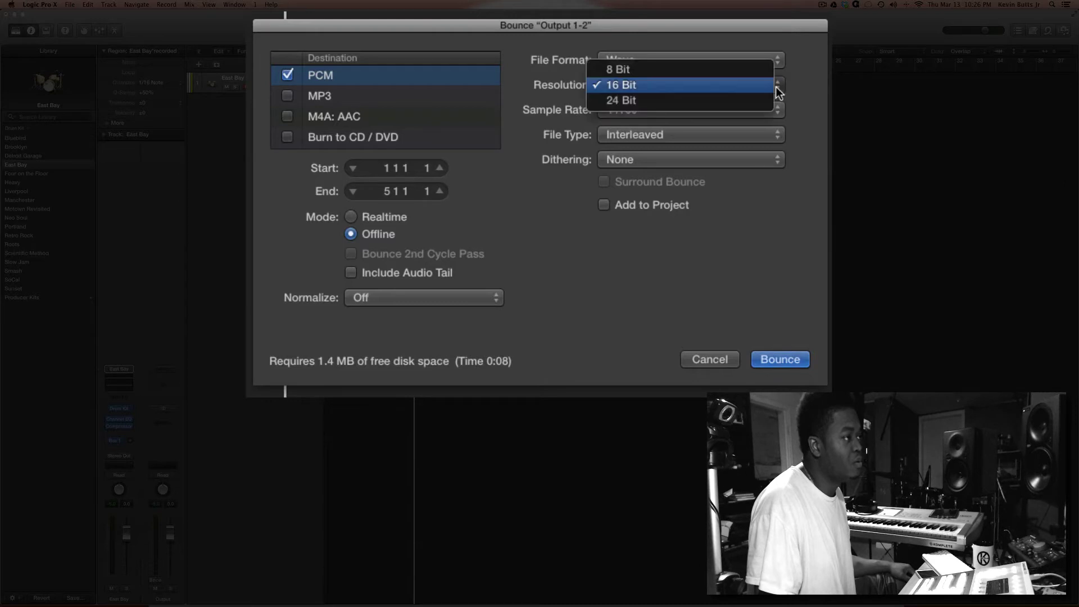
left_click(821, 72)
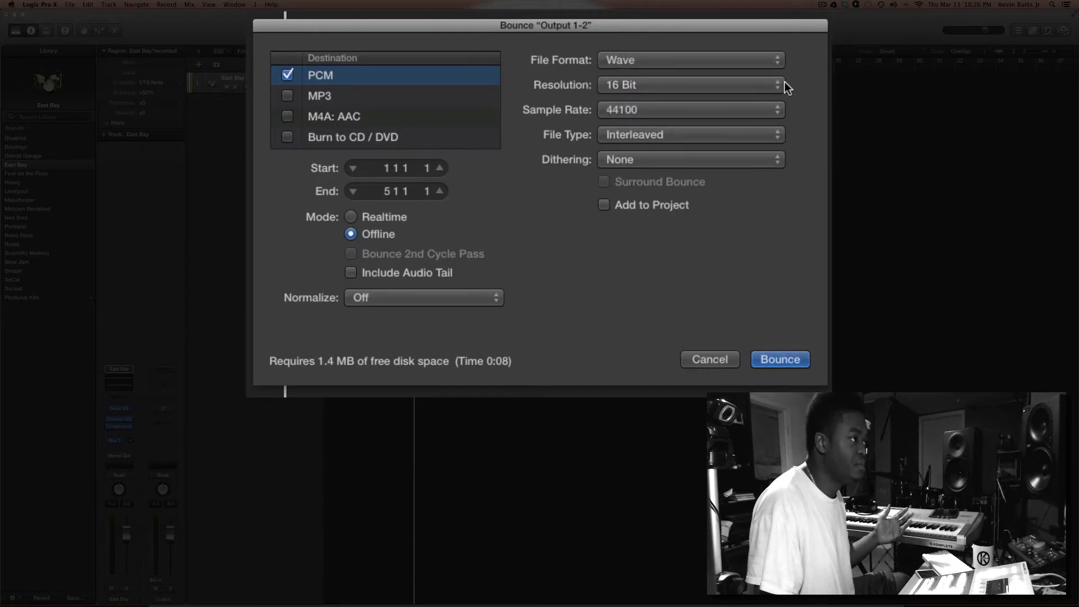
left_click(759, 87)
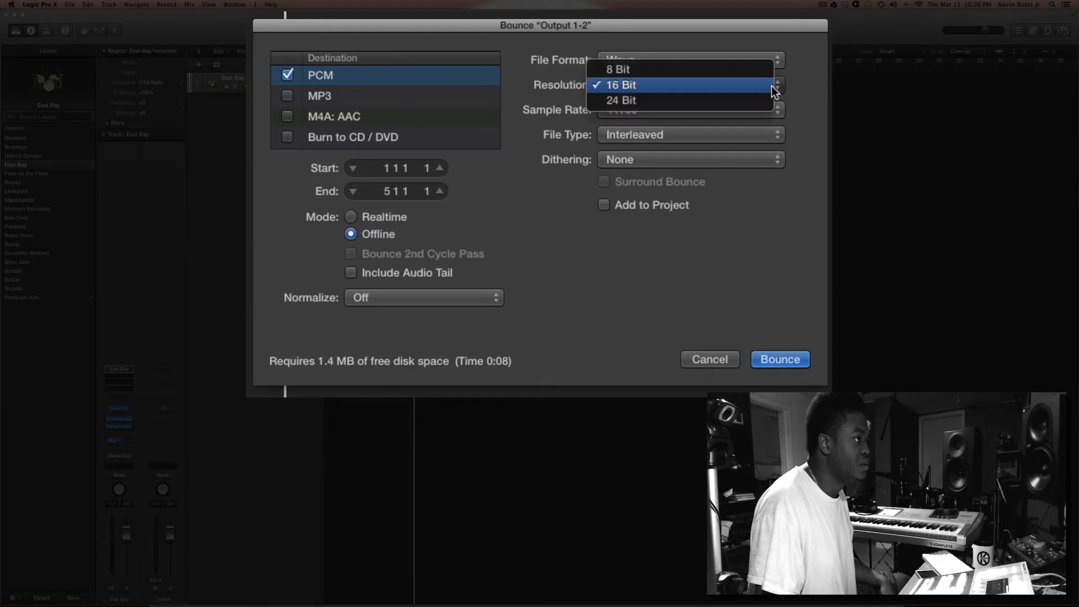
left_click(801, 87)
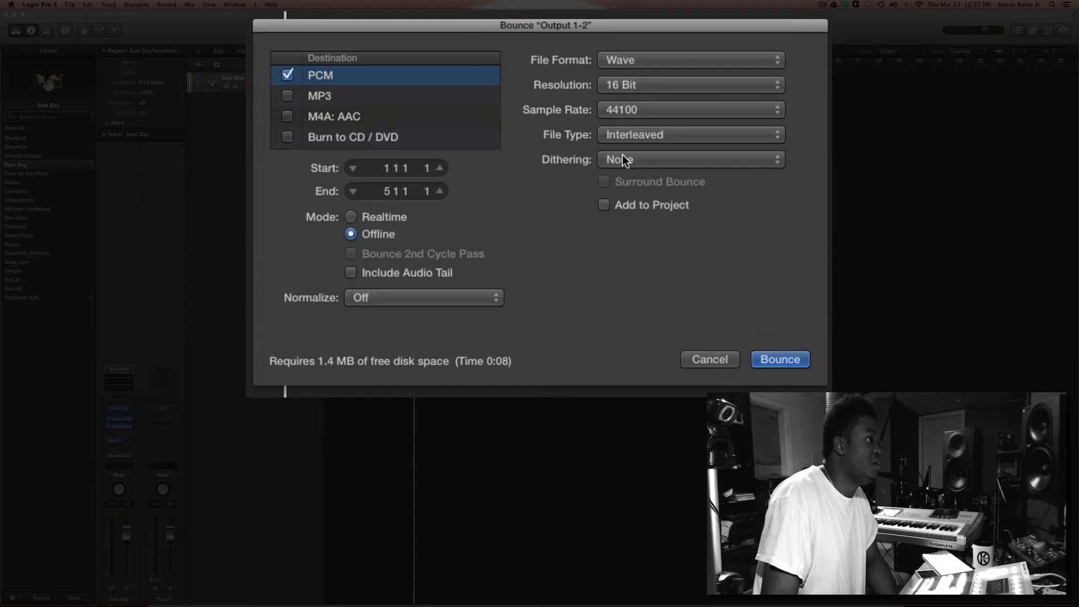
left_click(627, 135)
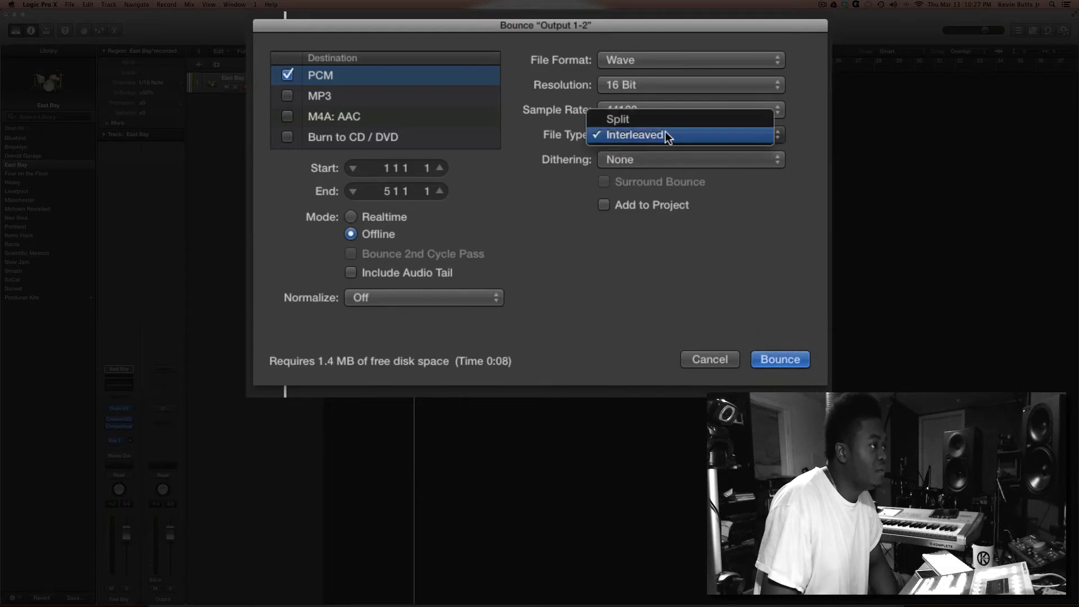
left_click(805, 141)
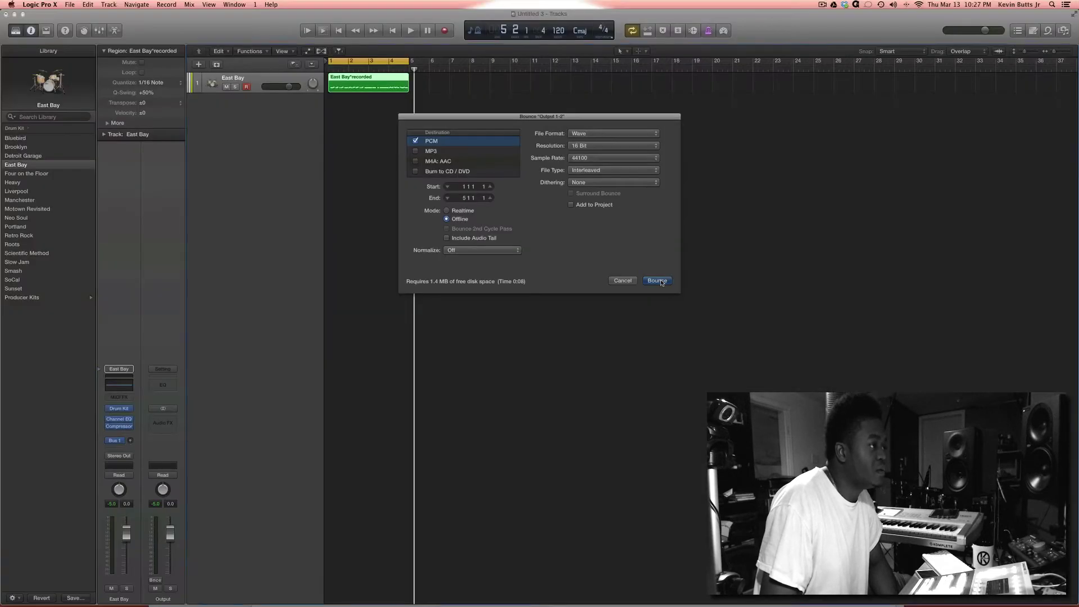
Step: Bounce the loop and save it as 'Drums3' on Audio G Drive 1
left_click(783, 358)
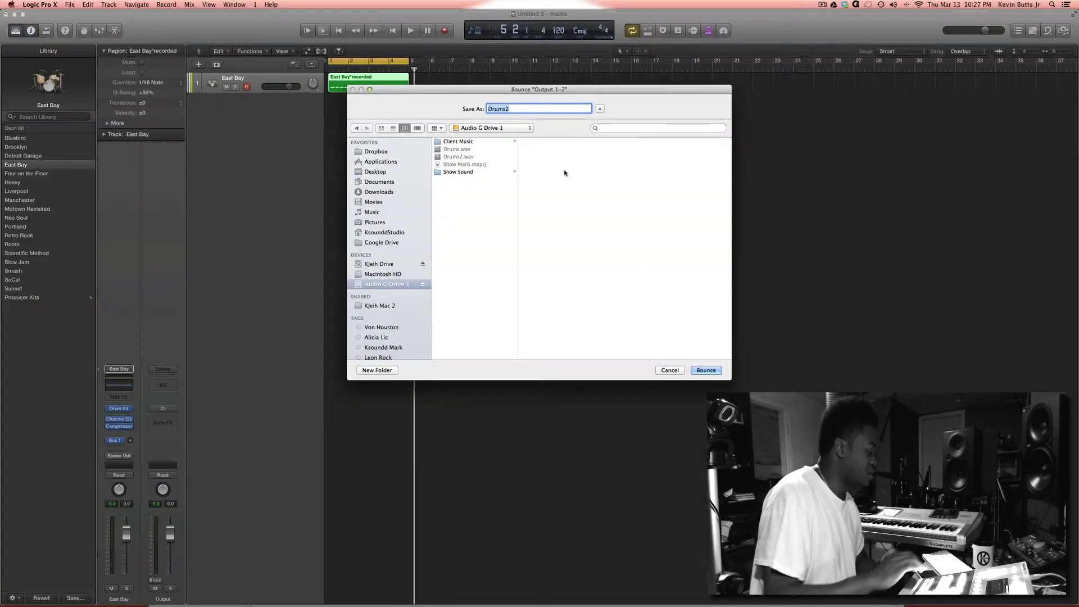
type("Drums3")
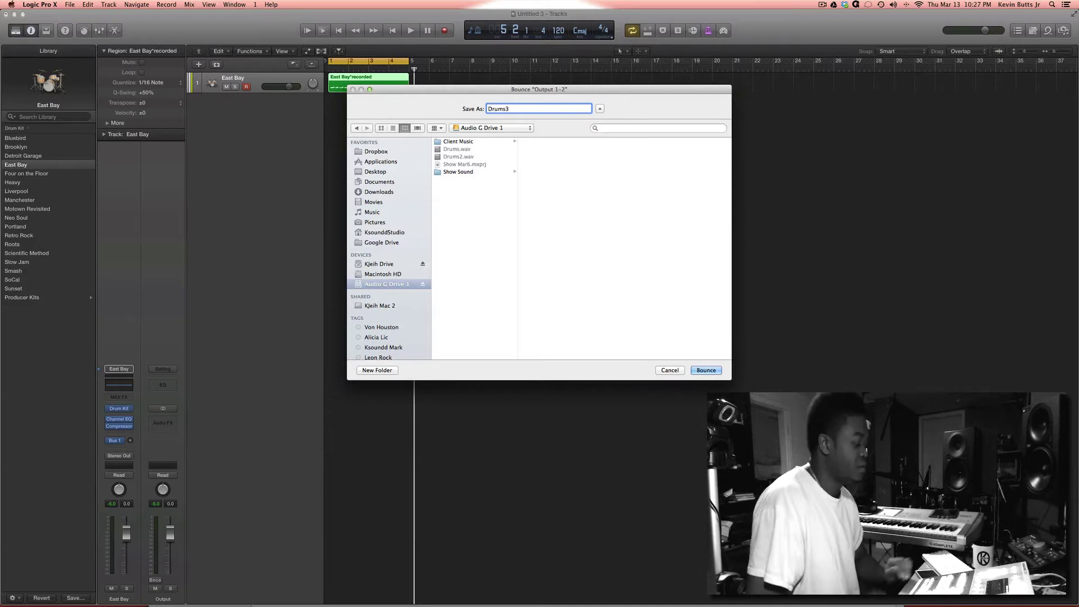
key("Return")
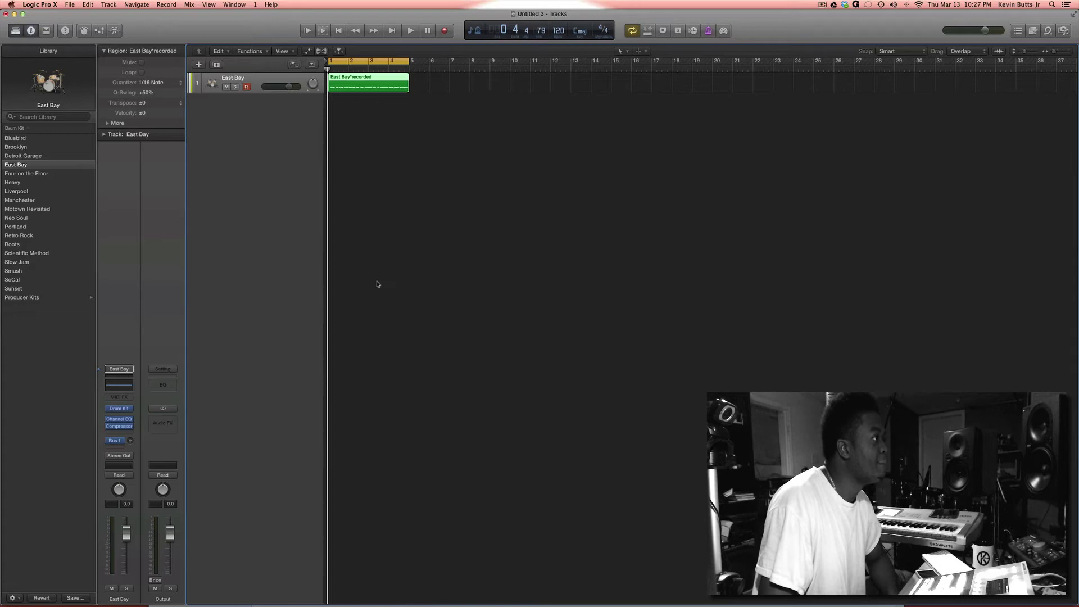
Step: Preview Drums3.wav in Finder with Quick Look, then switch to Gmail in Firefox
key("super+Tab")
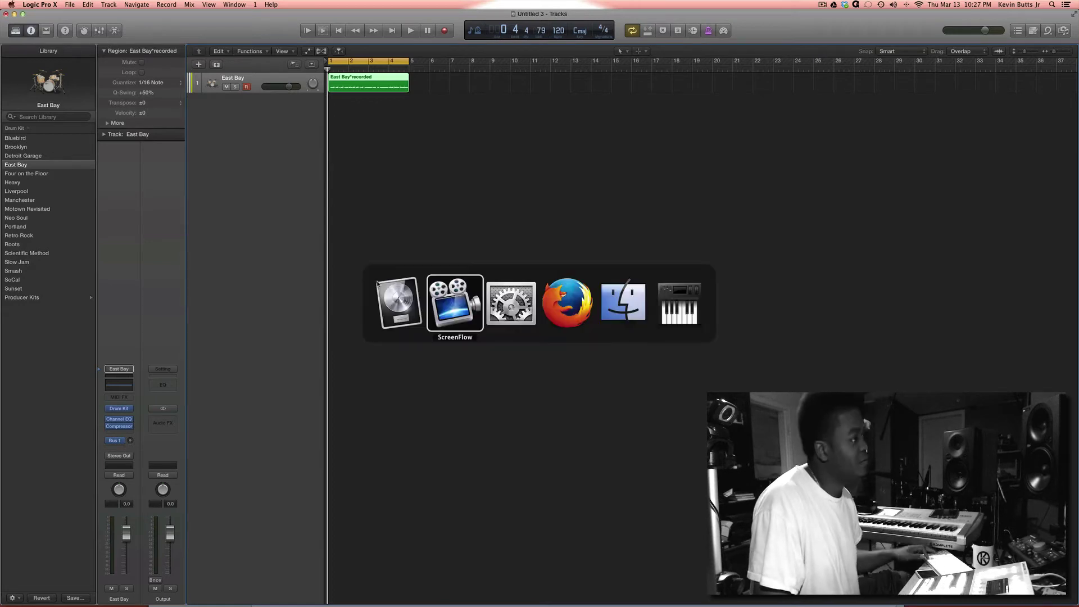
key("super+Tab")
key("super+Tab")
key("super+Tab")
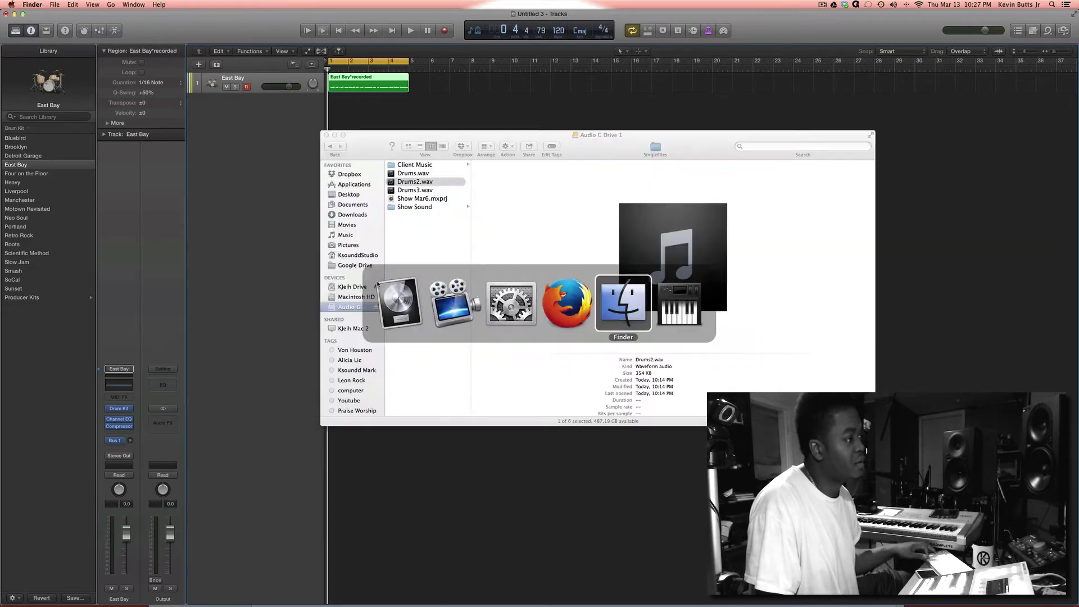
left_click(434, 192)
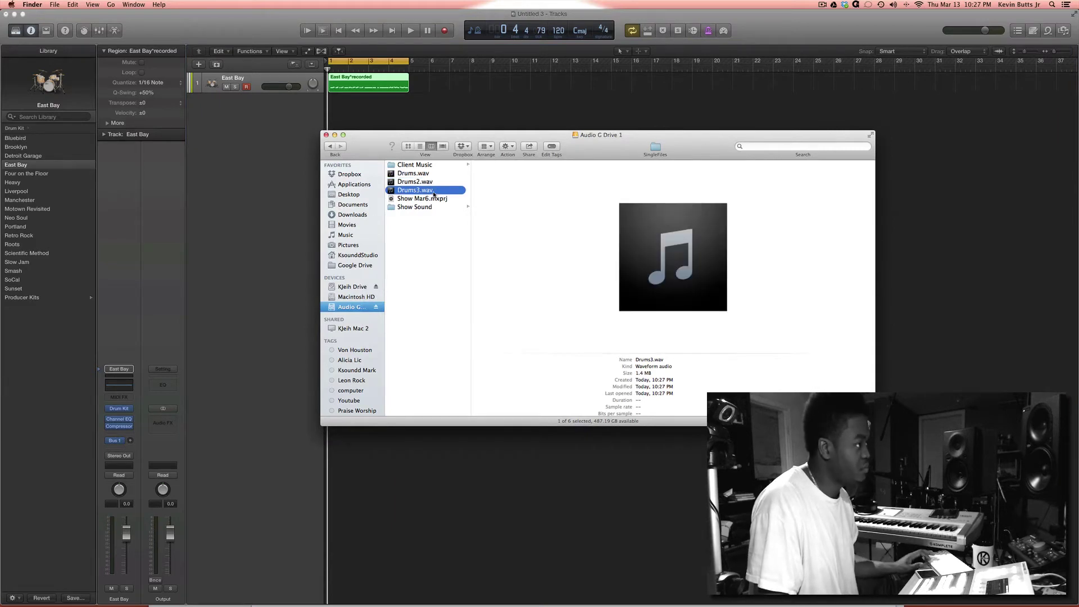
key("space")
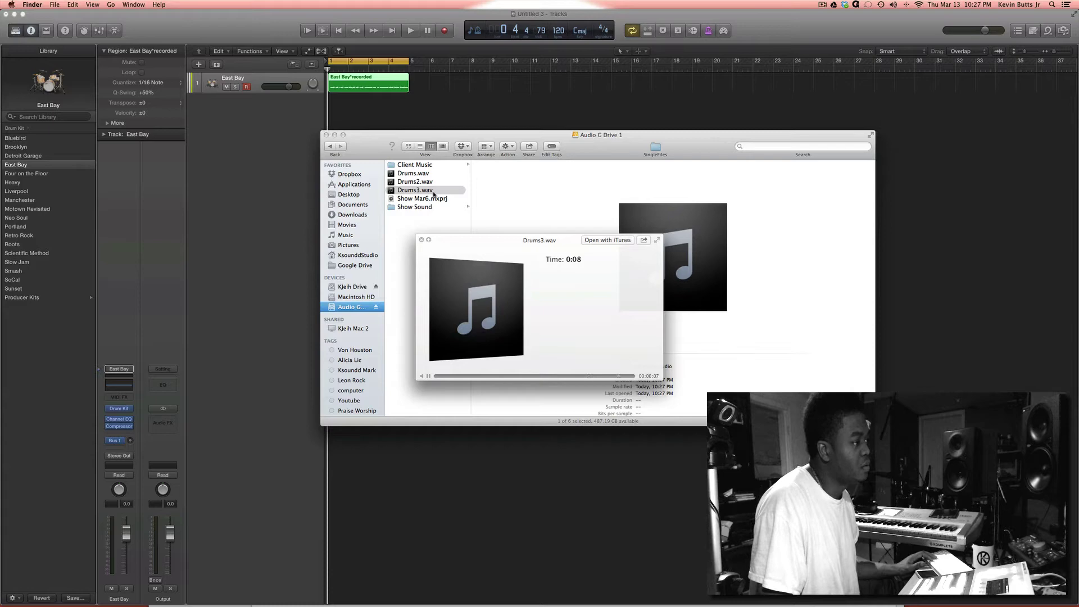
key("space")
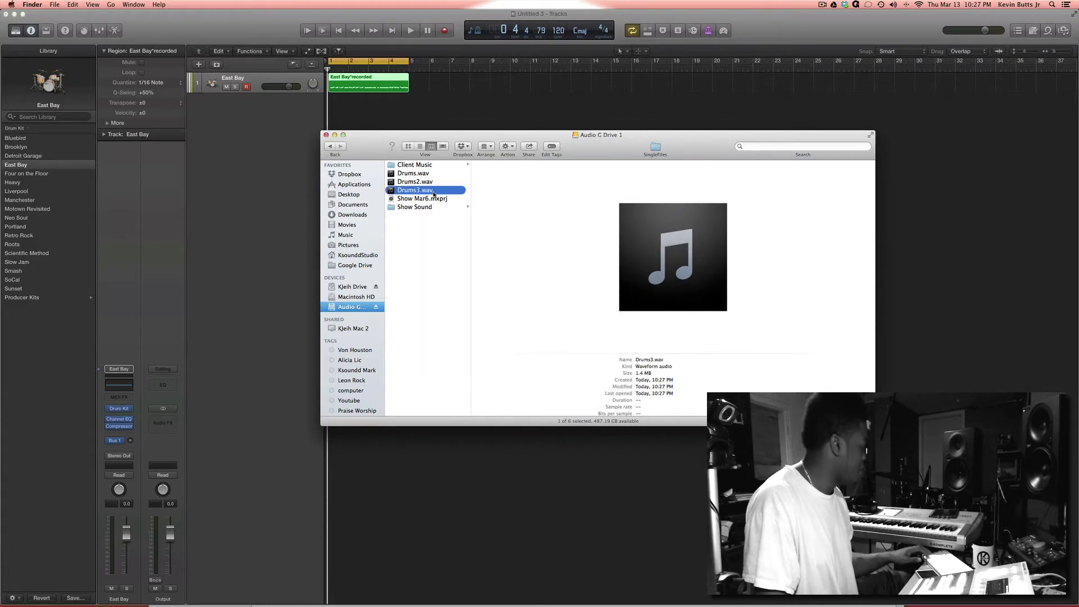
key("super+Tab")
key("super+Tab")
key("super+Tab")
key("super+Tab")
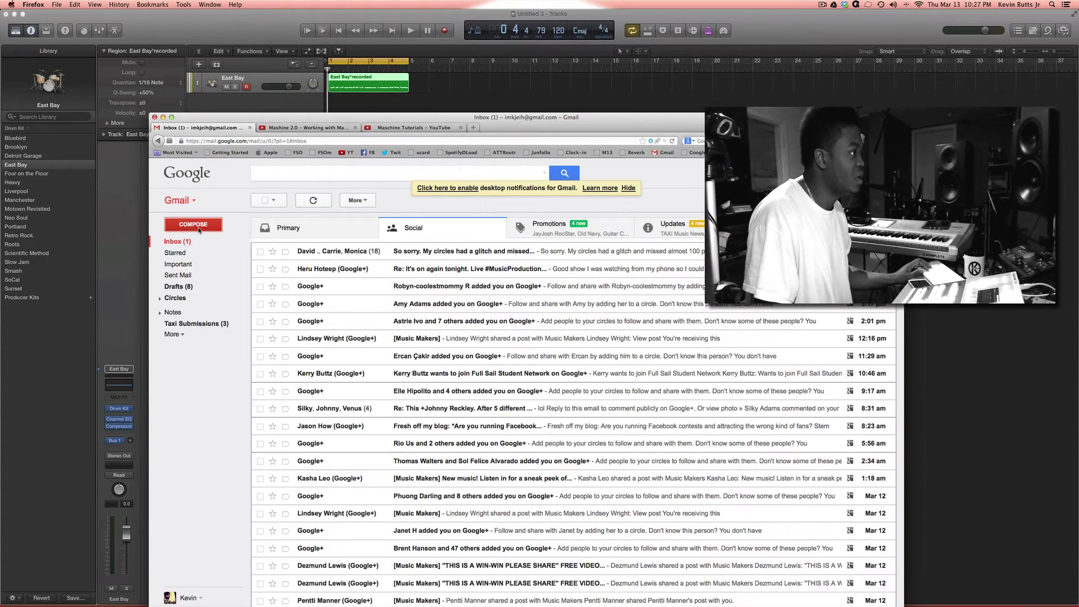
Step: Start a new Gmail message addressed to the suggested recipient
left_click(199, 228)
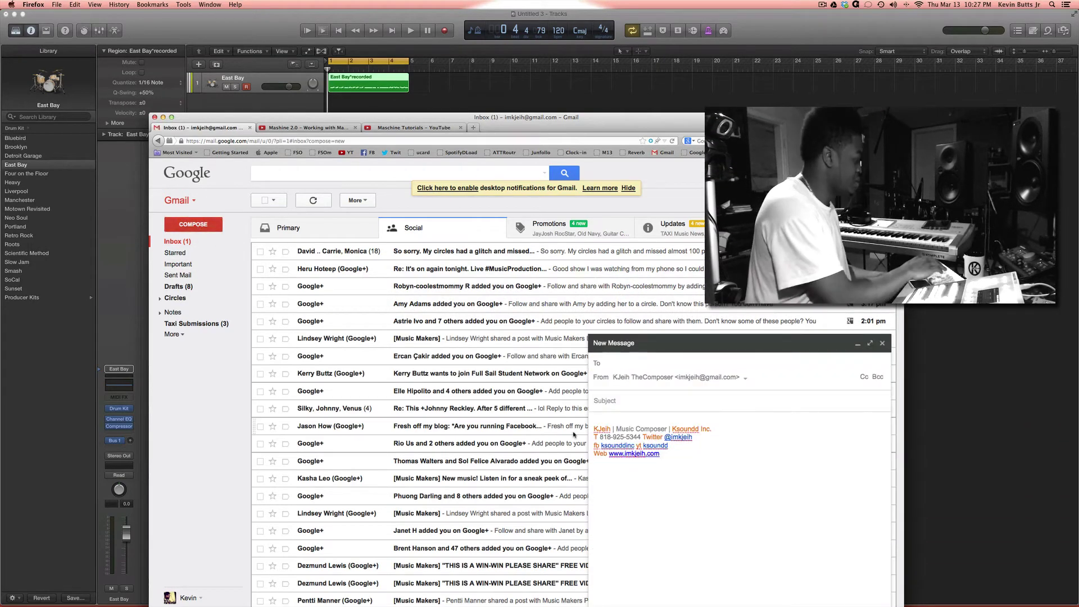
type("kevin")
key("Return")
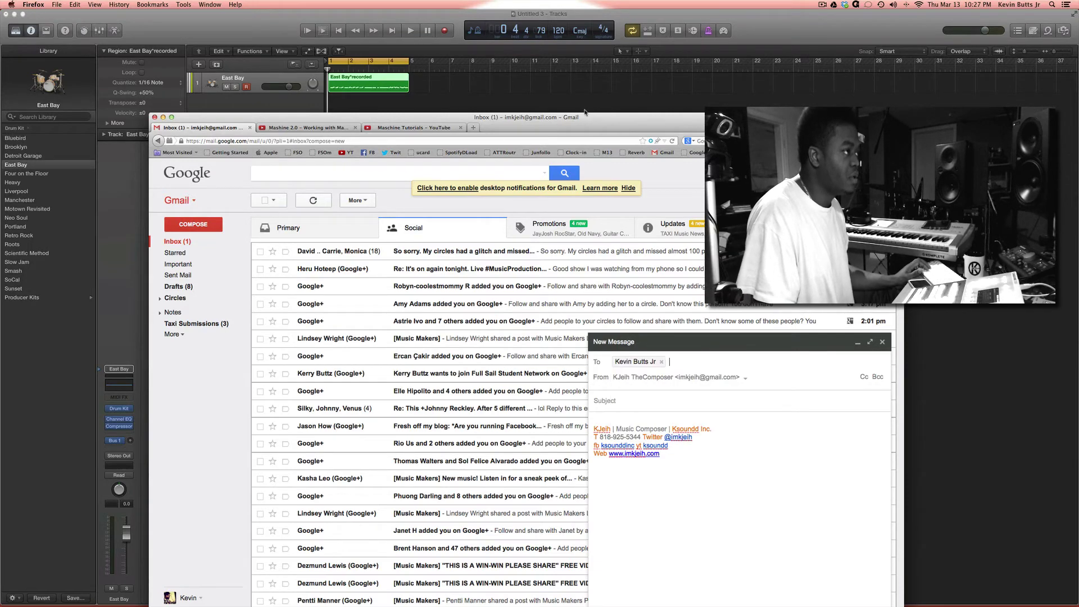
Step: Open the Insert files using Google Drive dialog from the compose toolbar
left_click_drag(584, 115, 577, 12)
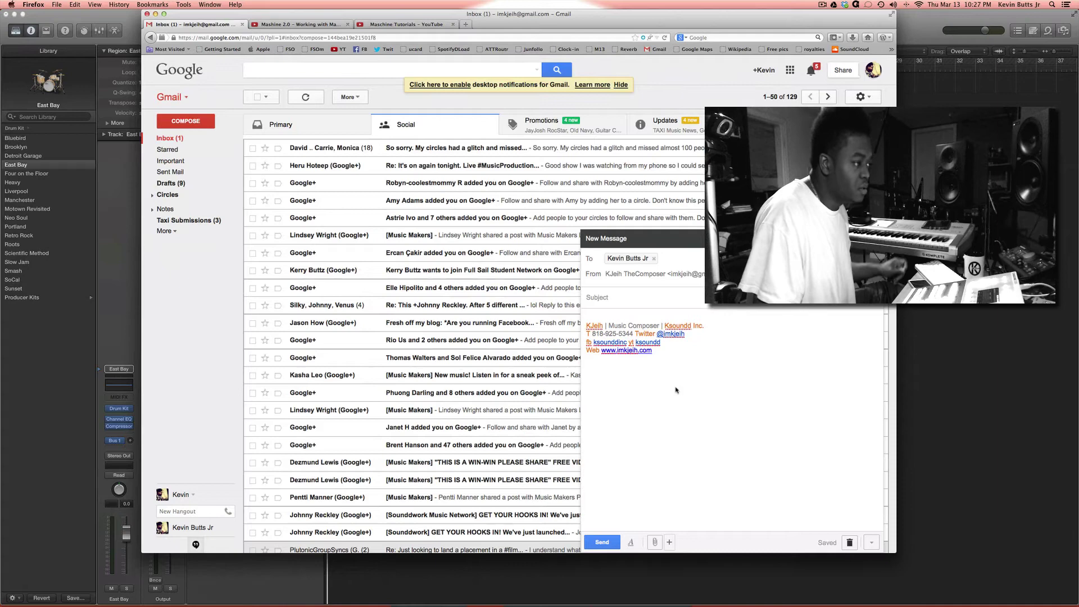
mouse_move(669, 542)
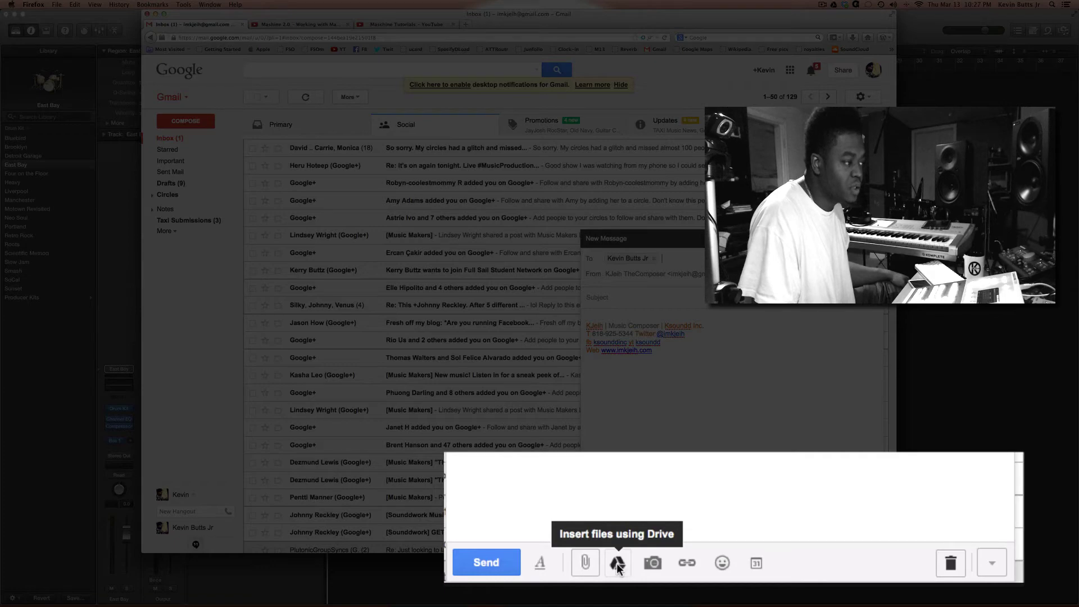
left_click(673, 543)
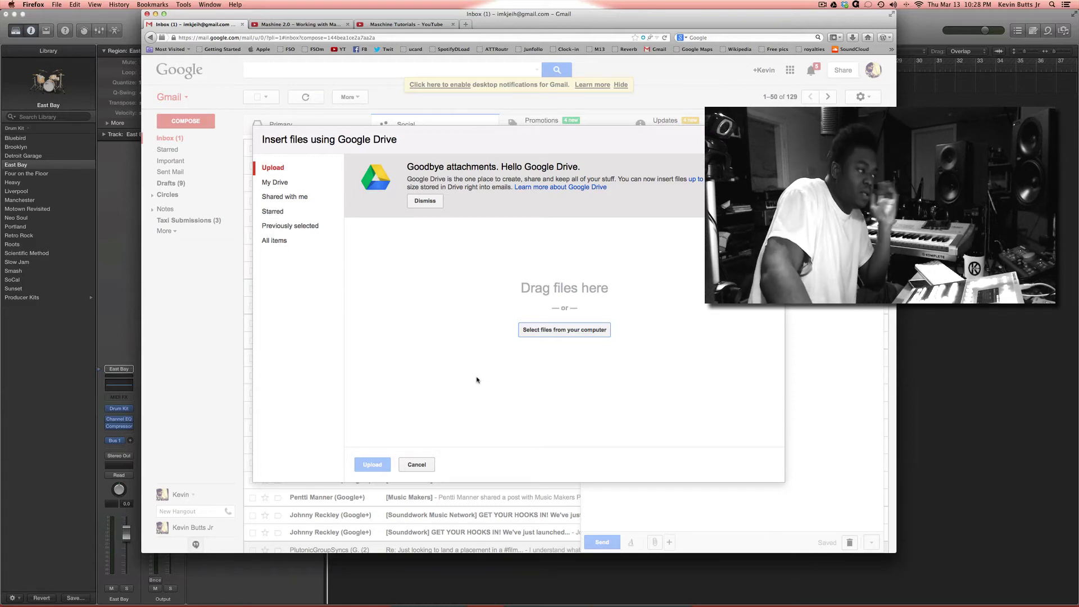
Step: Pick Drums3.wav from Audio G Drive 1 on the computer, previewing it before adding it to the upload list
left_click(540, 332)
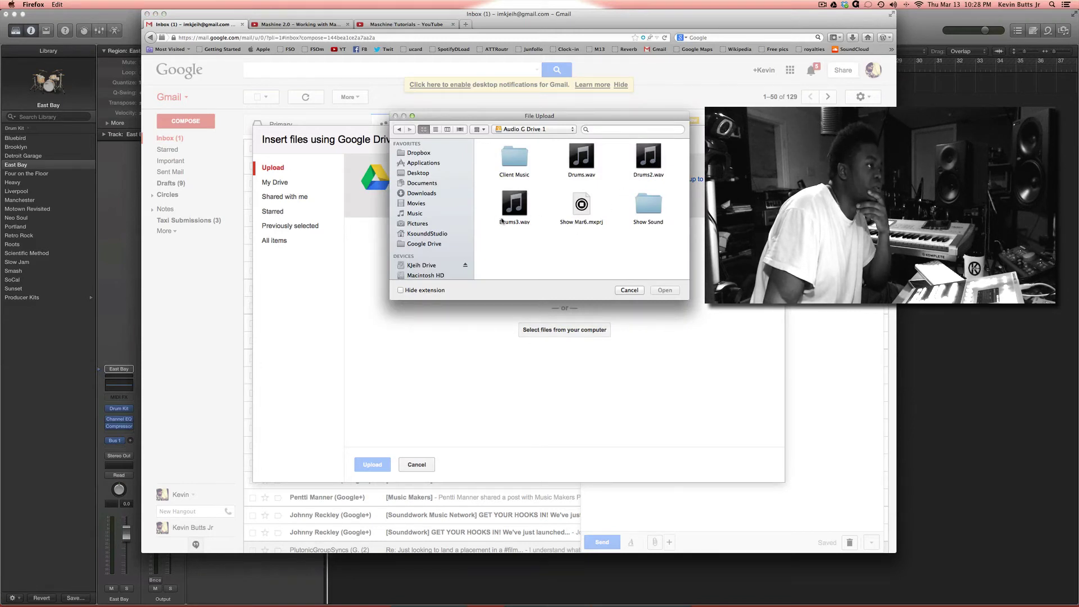
left_click(521, 215)
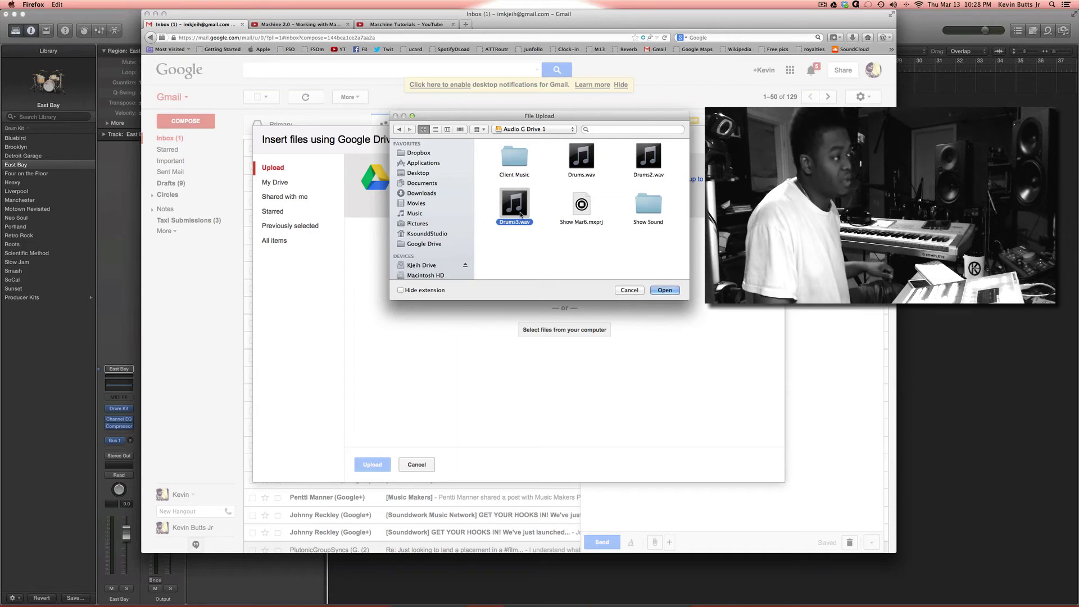
key("space")
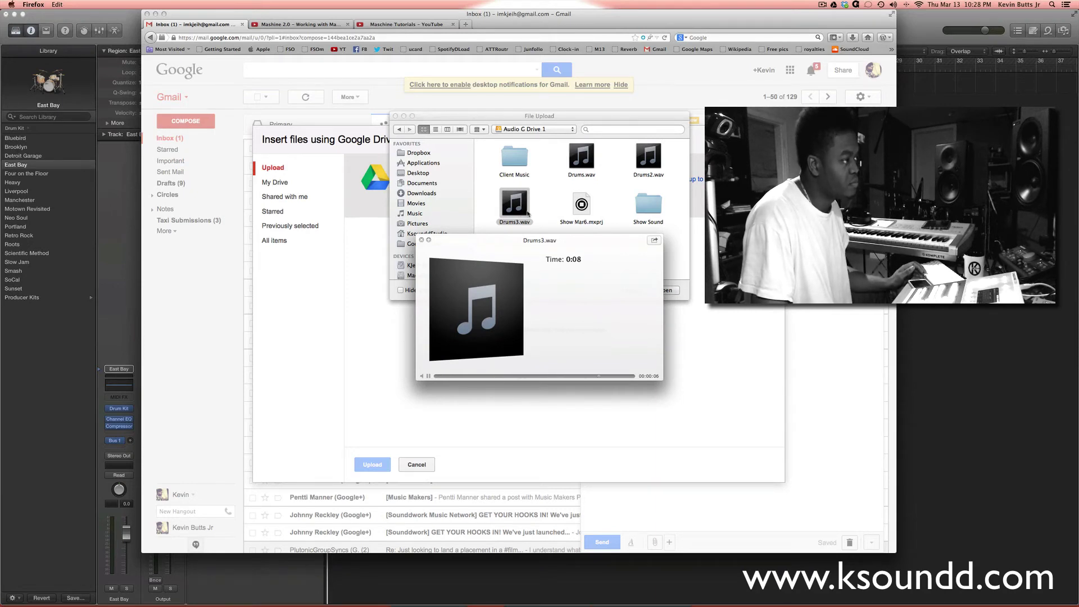
key("space")
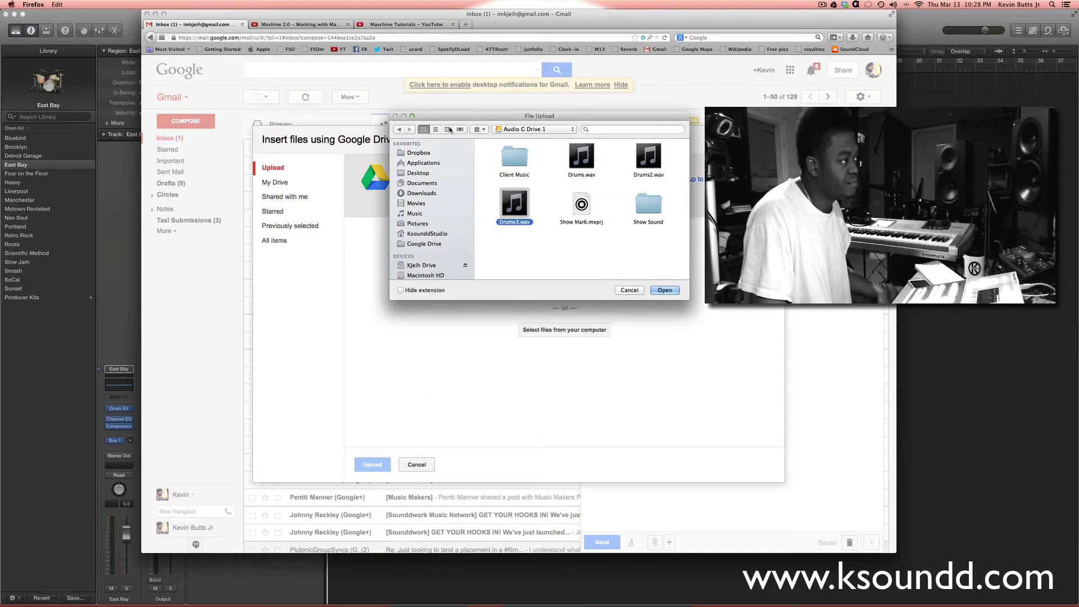
left_click(447, 129)
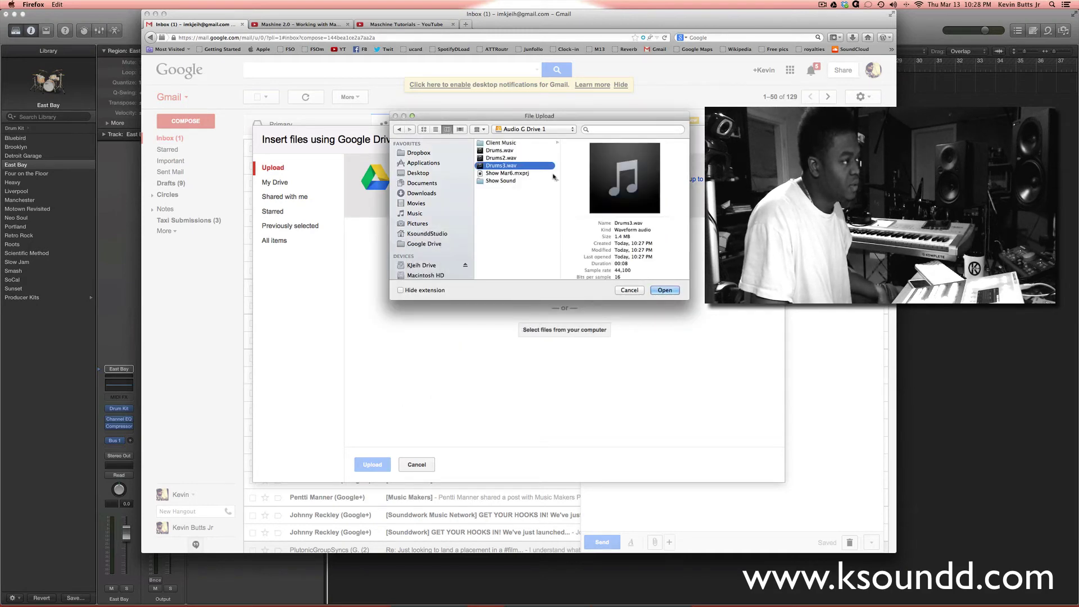
left_click(625, 179)
left_click(624, 178)
left_click(678, 294)
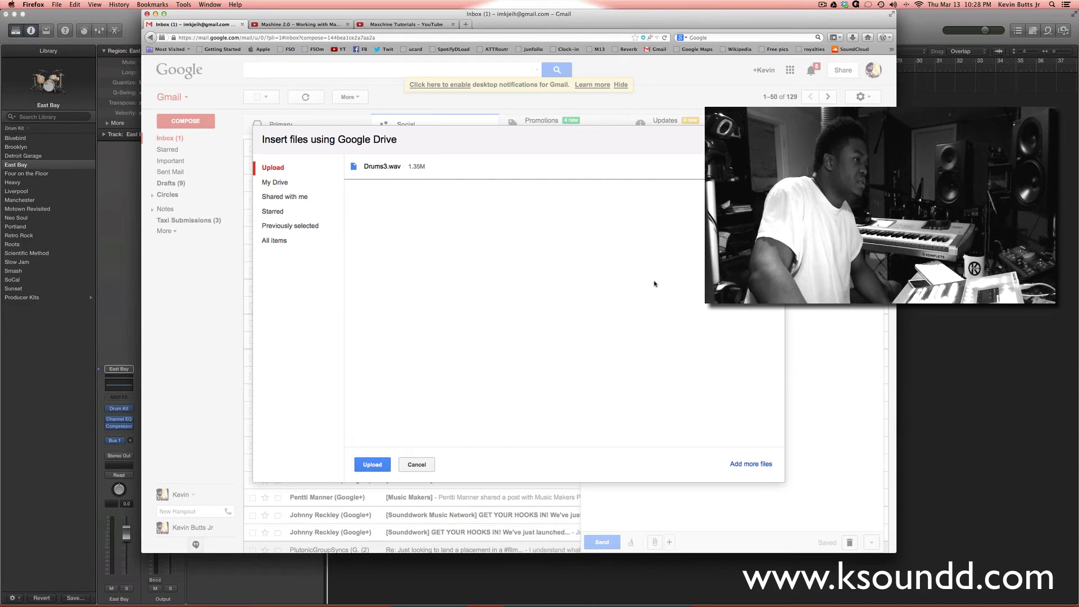
Step: Upload and attach Drums3.wav, and set the subject to 'Drum 3'
left_click(363, 466)
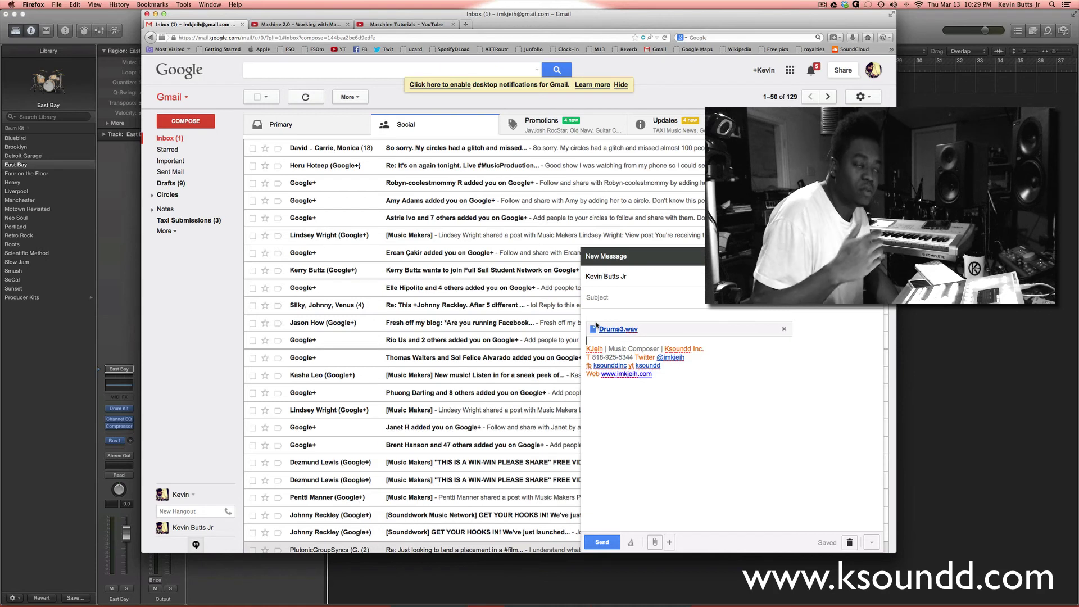
left_click(608, 300)
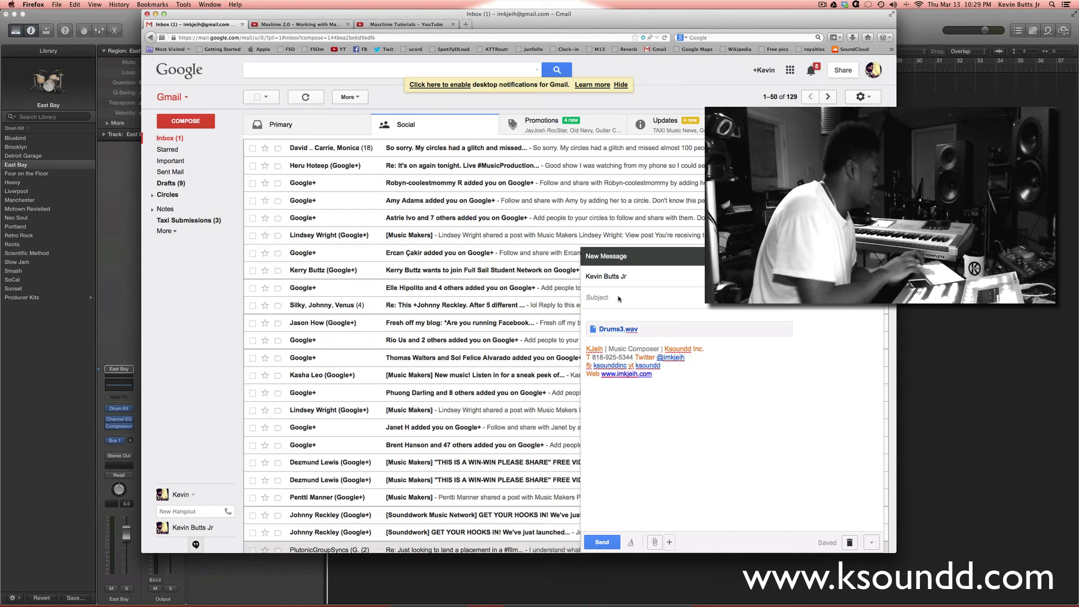
type("Drum")
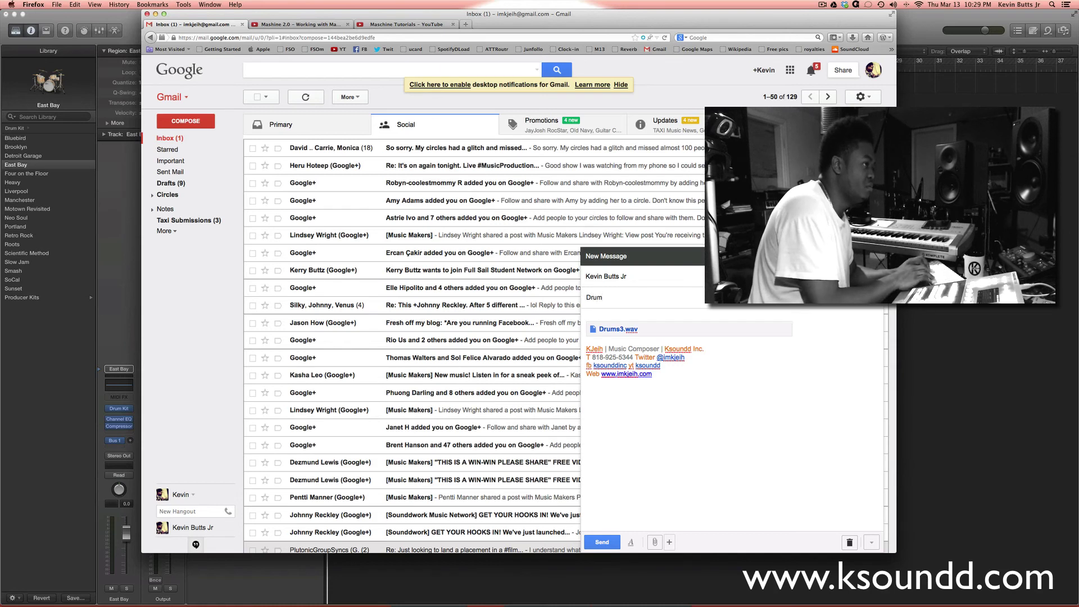
type(" 3")
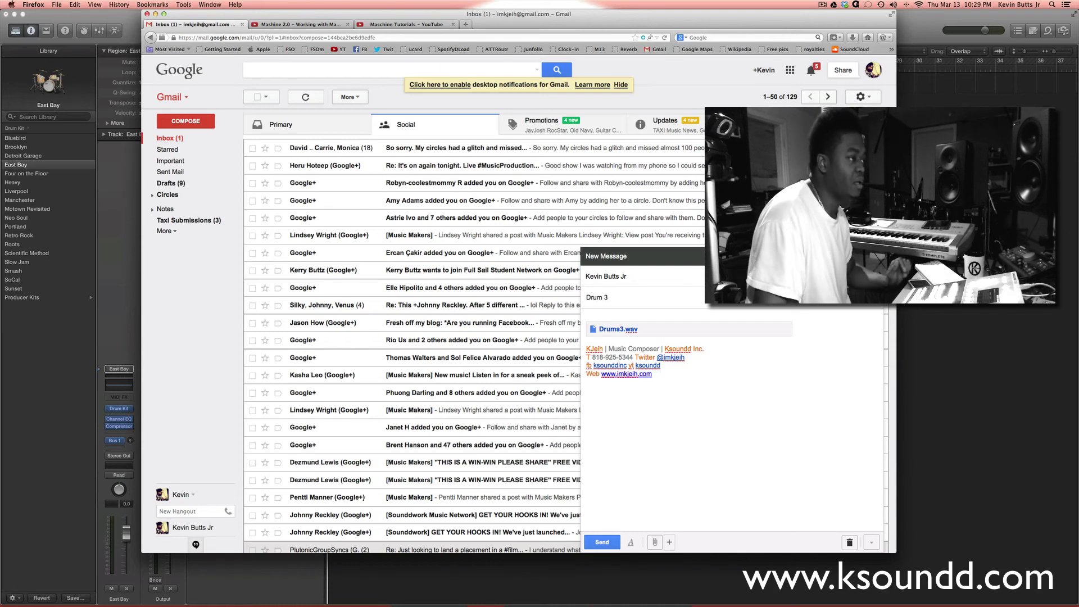
Step: Write a greeting and 'Here's my version.' in the body, then send the email
left_click(630, 317)
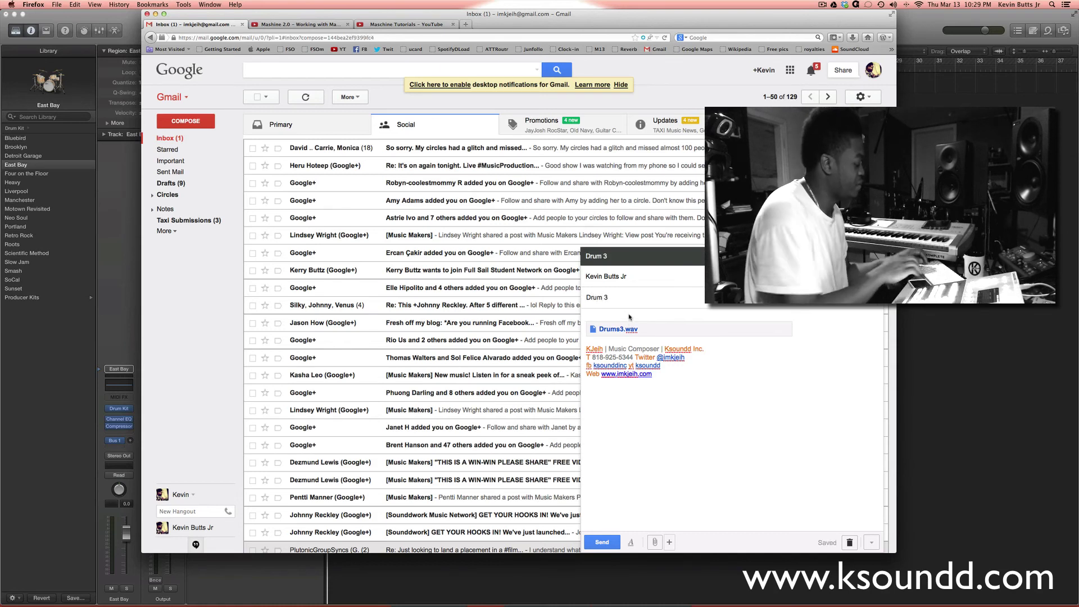
type("Hi ")
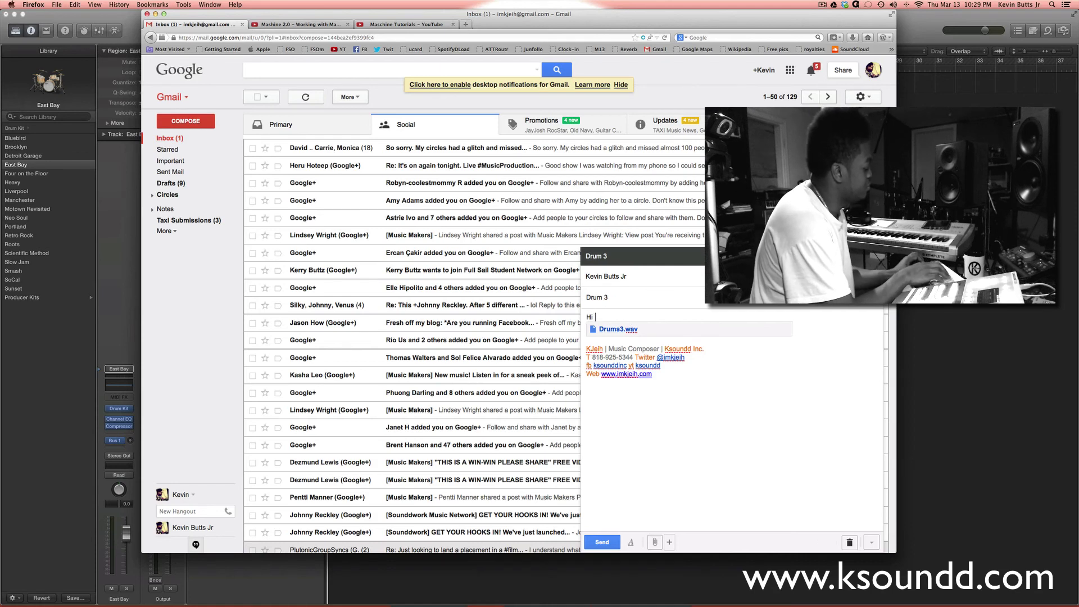
type("KJ")
key("Return")
key("Return")
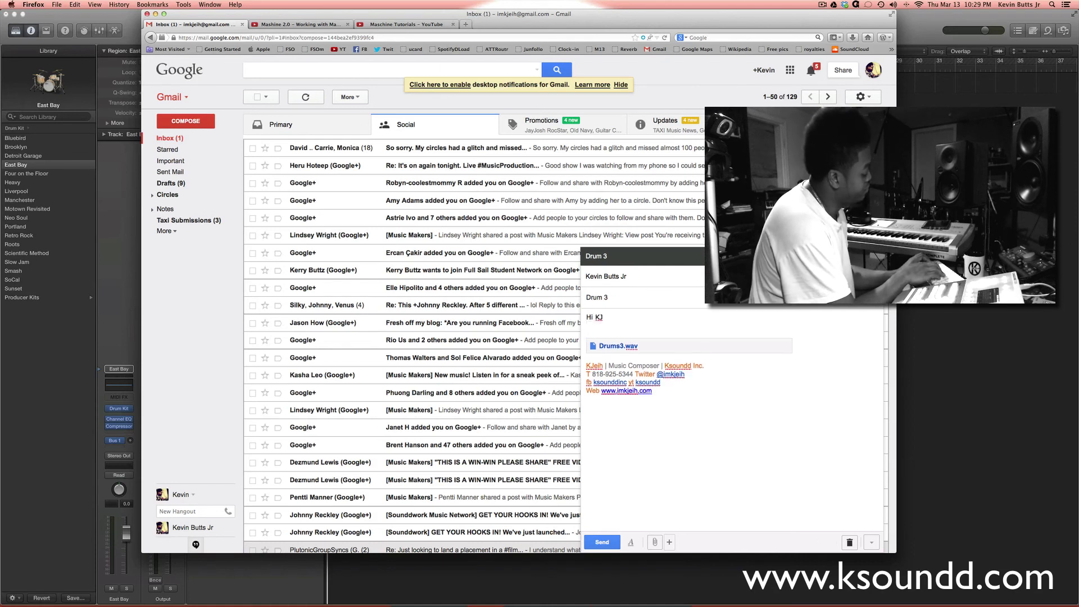
type("Heres my version.")
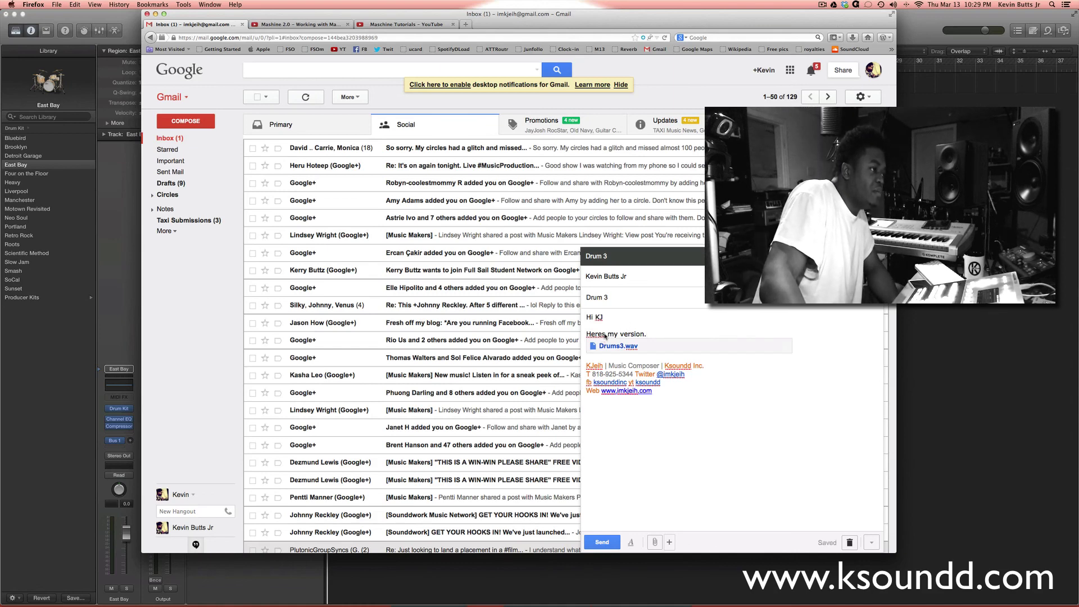
left_click(605, 336)
type("'")
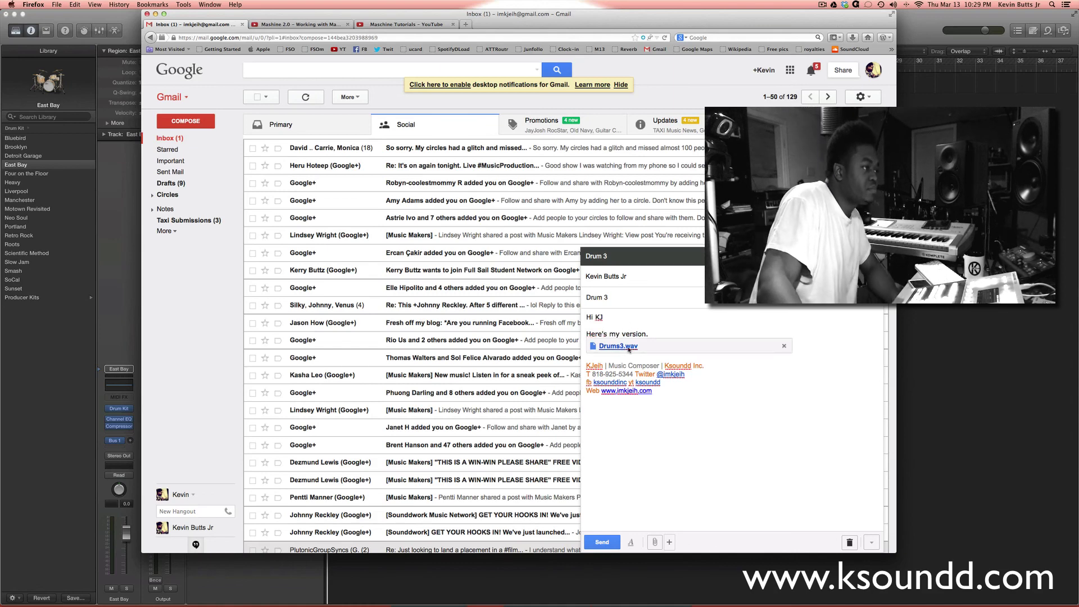
left_click(602, 543)
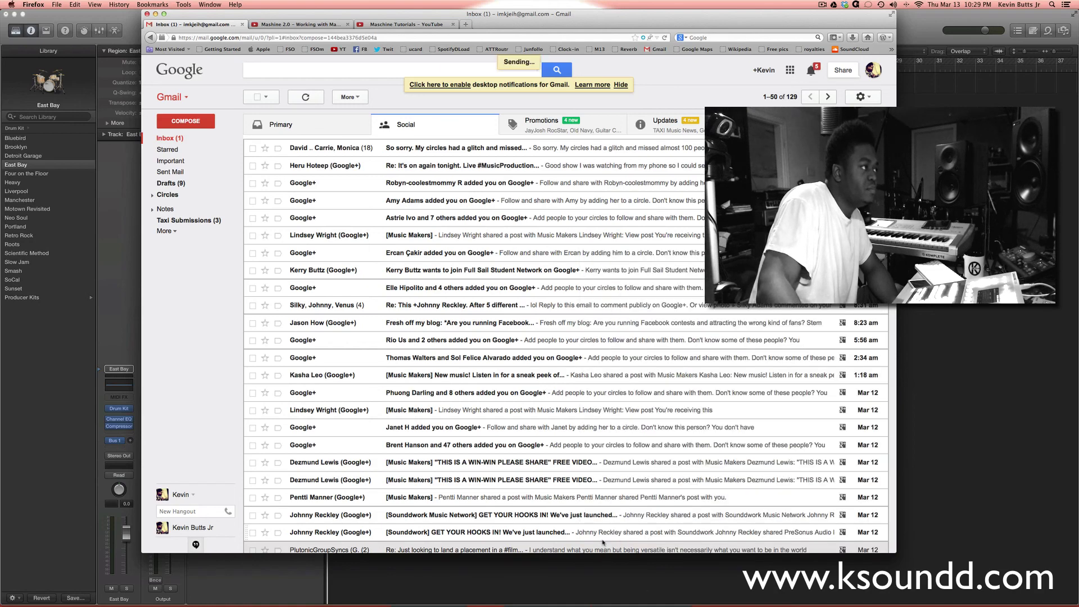